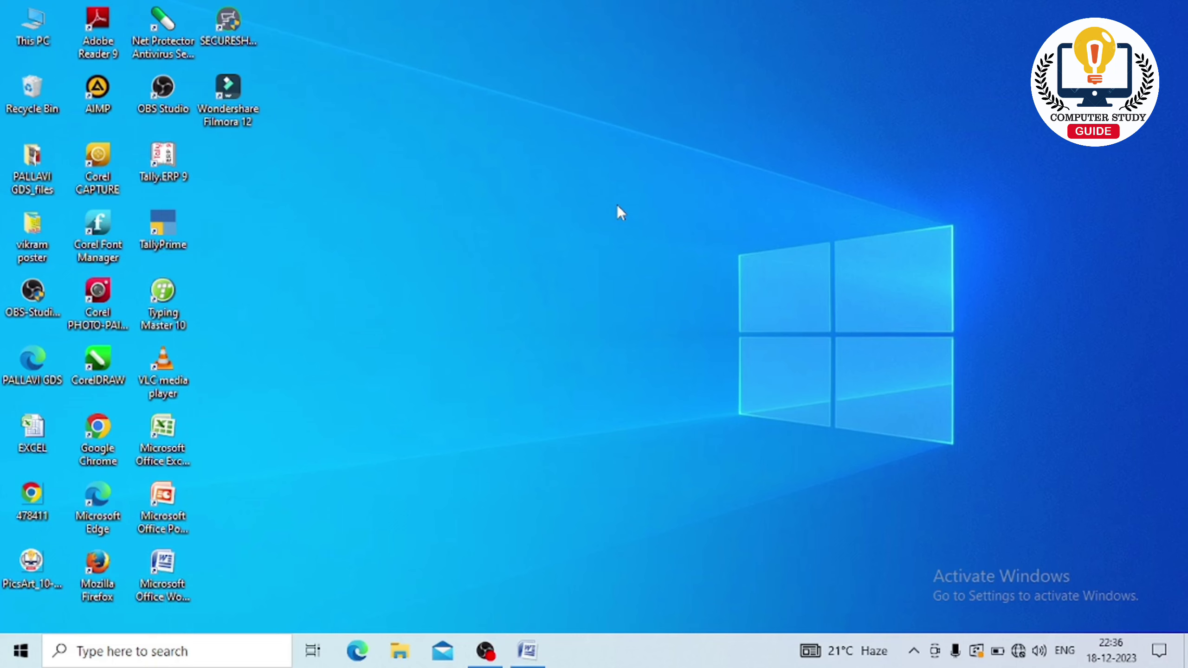
Refresh the desktop three times from its right-click menu.
{"action": "right_click", "coordinate": [789, 156]}
{"action": "left_click", "coordinate": [802, 203]}
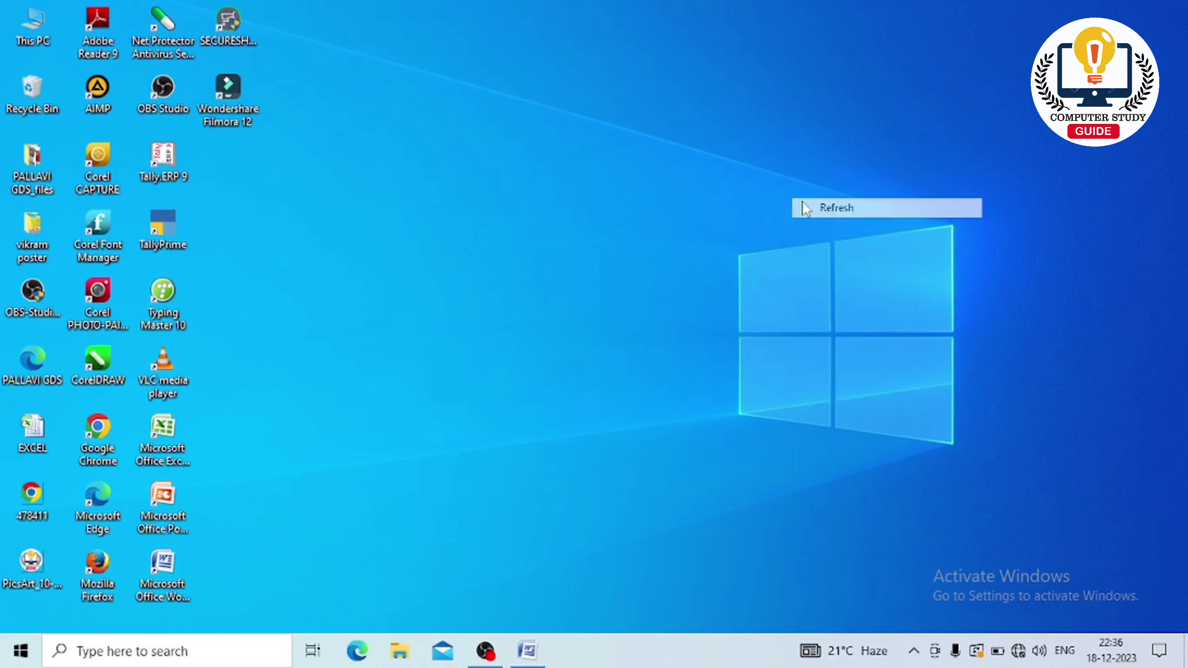
{"action": "right_click", "coordinate": [742, 155]}
{"action": "left_click", "coordinate": [740, 203]}
{"action": "right_click", "coordinate": [694, 182]}
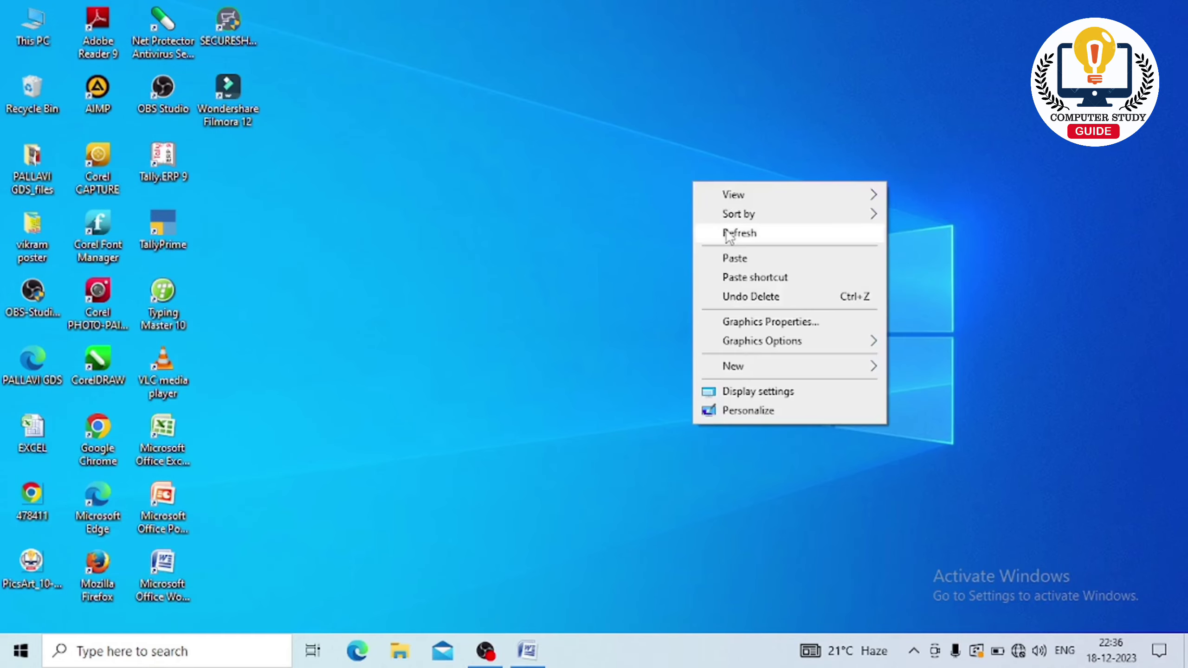
{"action": "left_click", "coordinate": [727, 234]}
{"action": "mouse_move", "coordinate": [527, 651]}
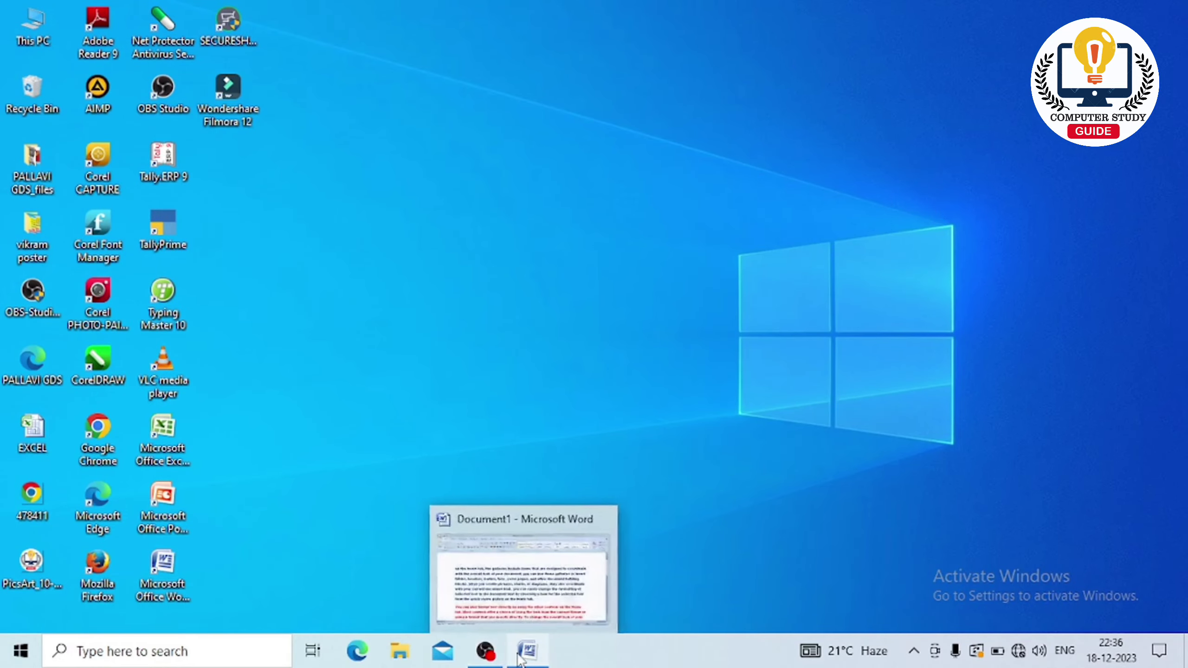
Bring the Word document back on screen and briefly select, then deselect, the word 'create'.
{"action": "left_click", "coordinate": [521, 651]}
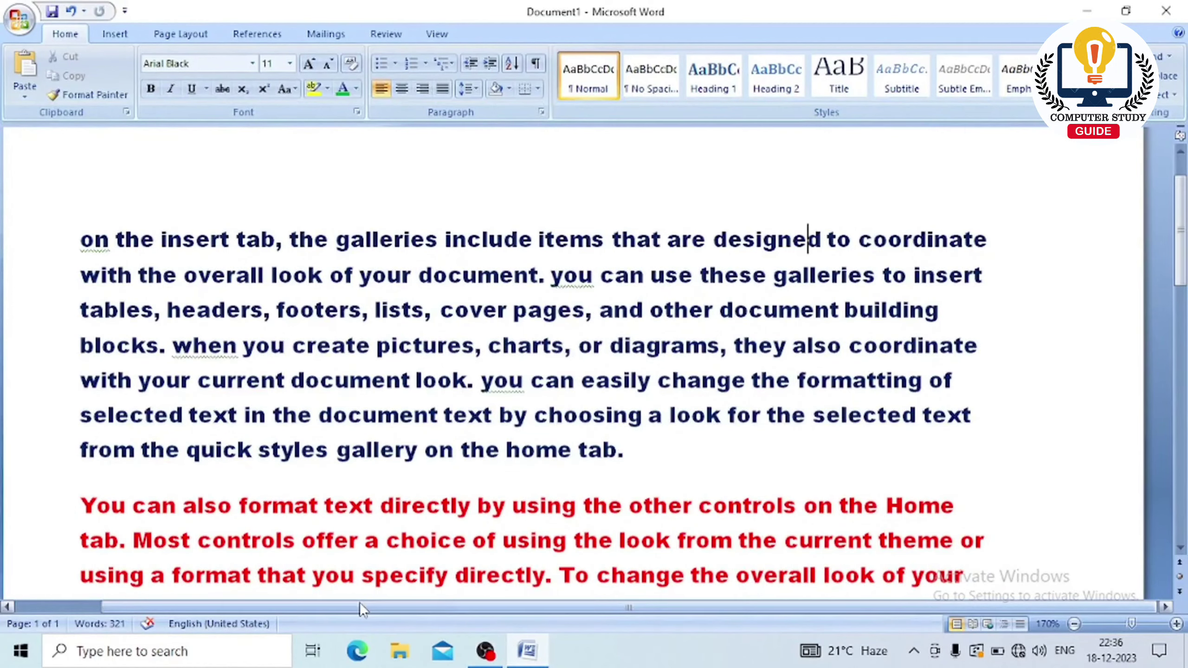
{"action": "left_click_drag", "start_coordinate": [360, 603], "coordinate": [316, 603]}
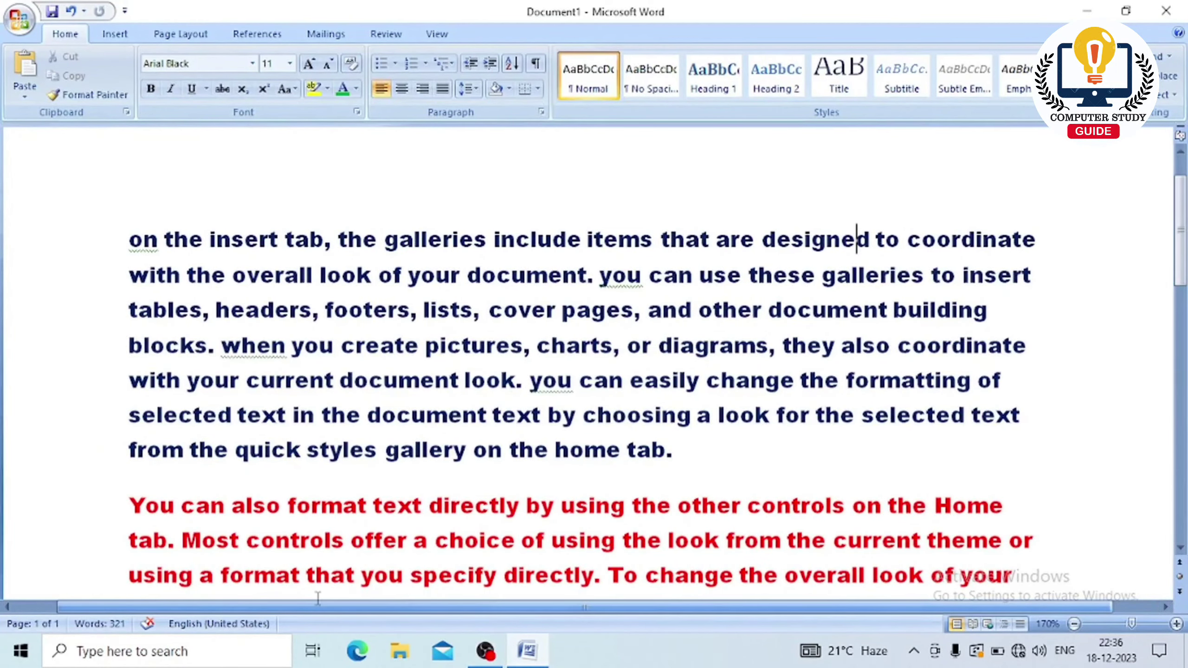
{"action": "double_click", "coordinate": [370, 349]}
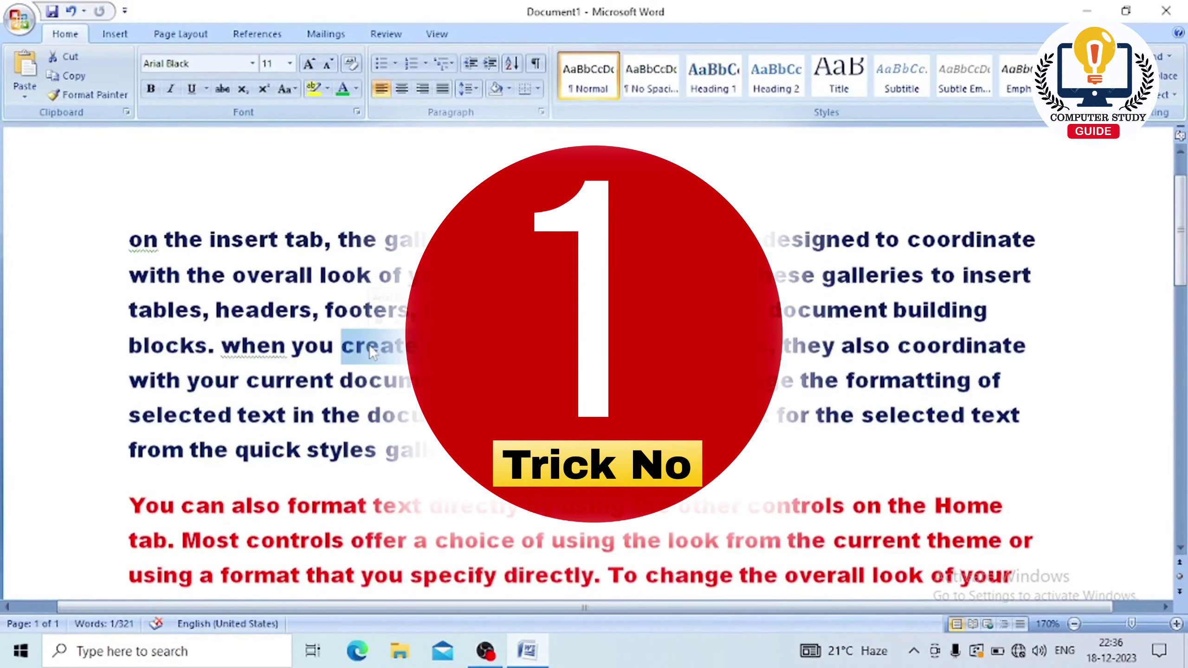
{"action": "left_click", "coordinate": [397, 327]}
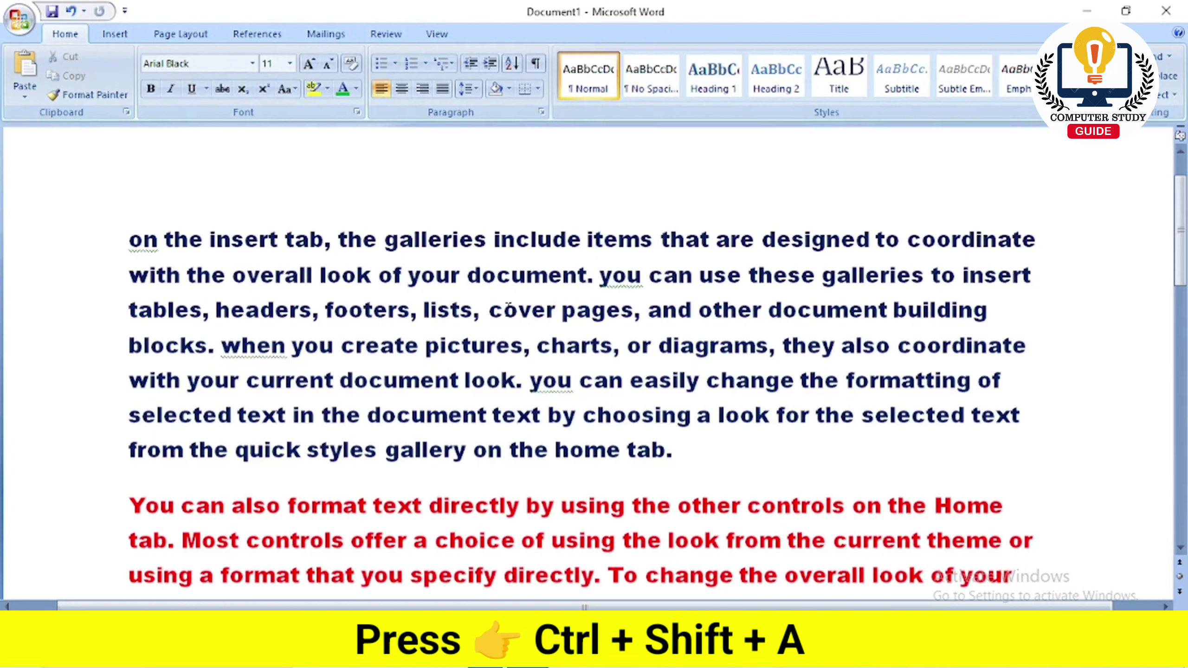
Toggle the dark blue first paragraph to all caps with Ctrl+Shift+A, then back to lowercase.
{"action": "triple_click", "coordinate": [508, 310]}
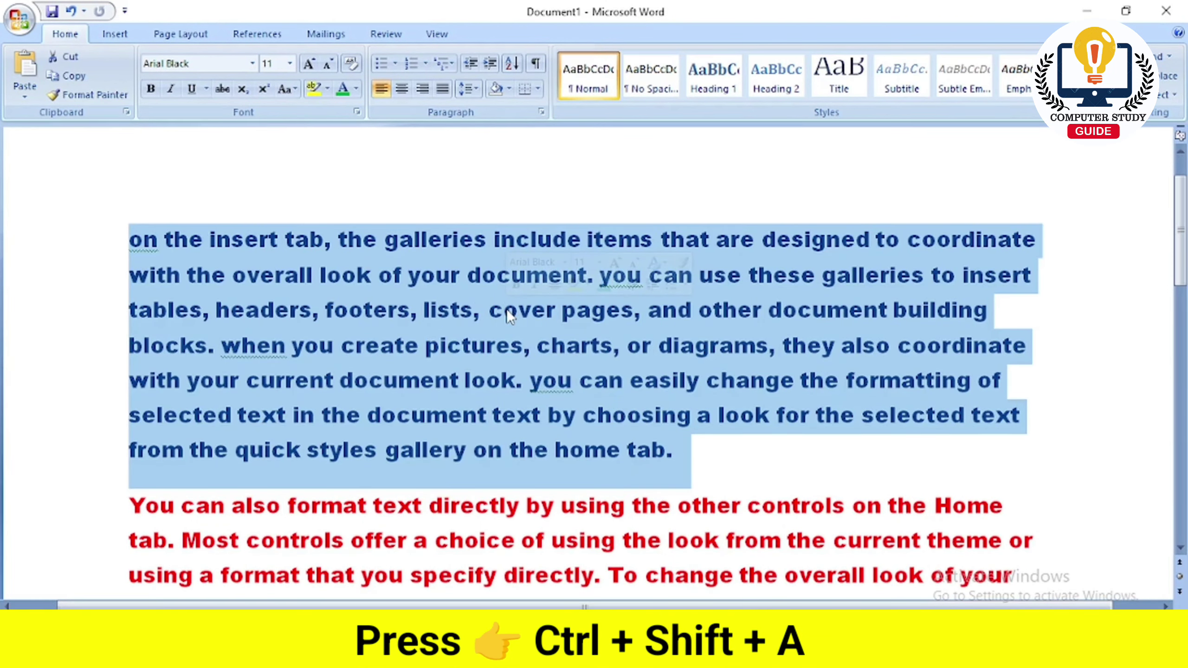
{"action": "key", "text": "ctrl+shift+a"}
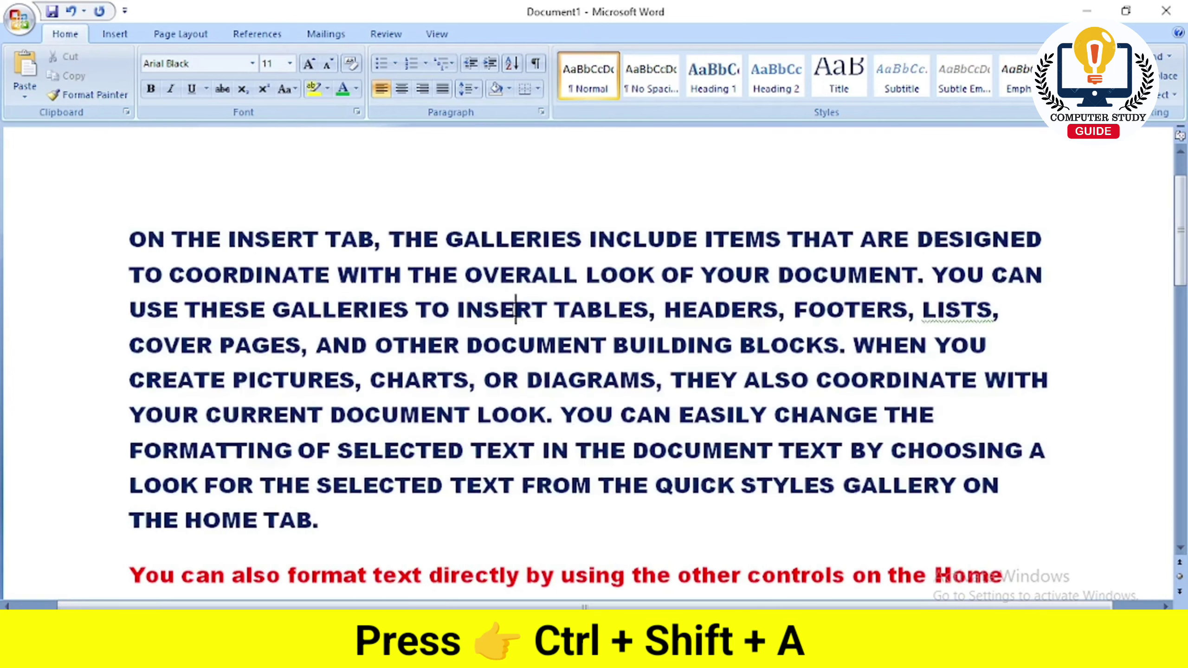
{"action": "triple_click", "coordinate": [510, 308]}
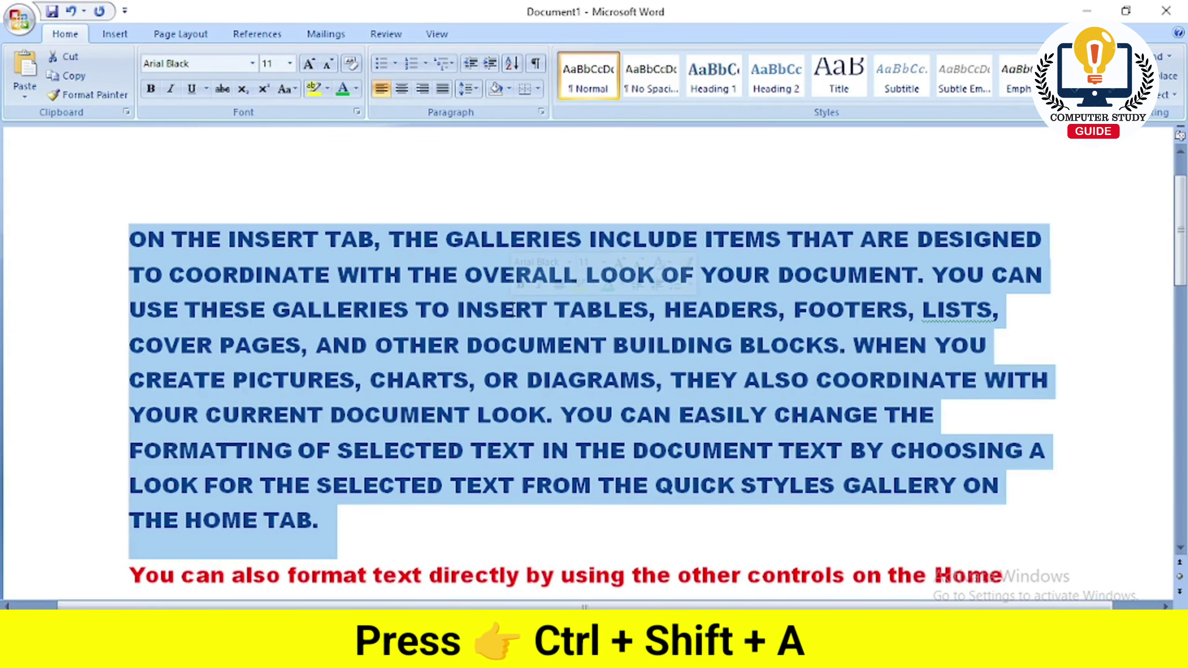
{"action": "key", "text": "ctrl+shift+a"}
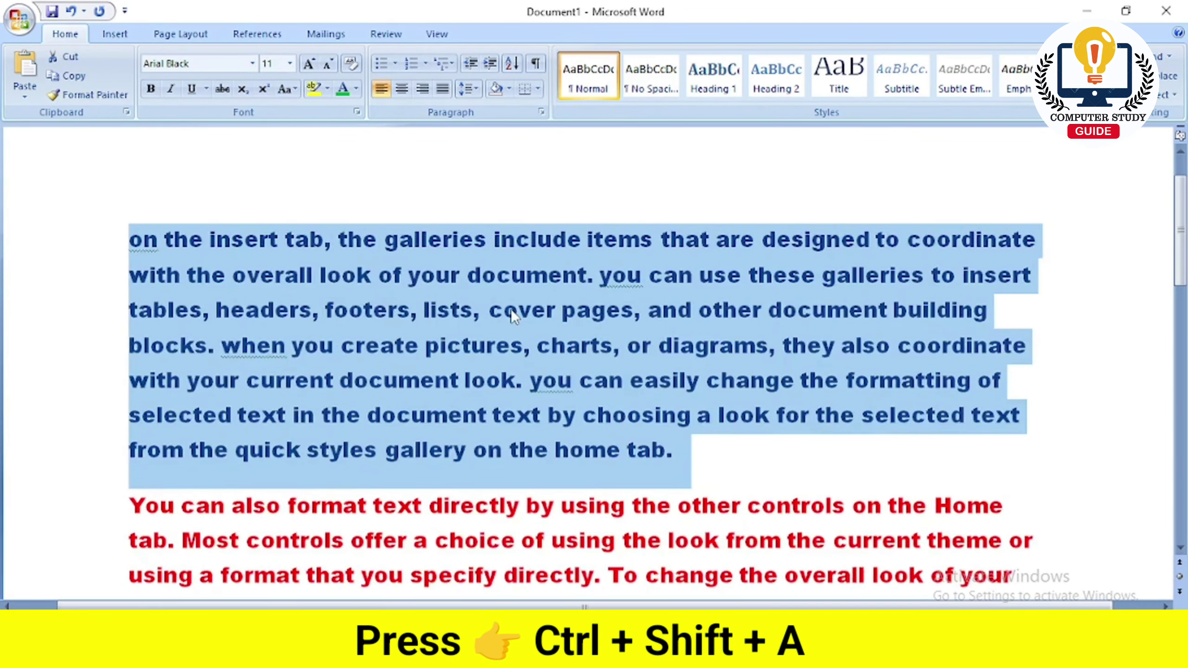
Switch the red second paragraph to all uppercase with Shift+F3.
{"action": "scroll", "coordinate": [607, 383], "scroll_direction": "down", "scroll_amount": 2}
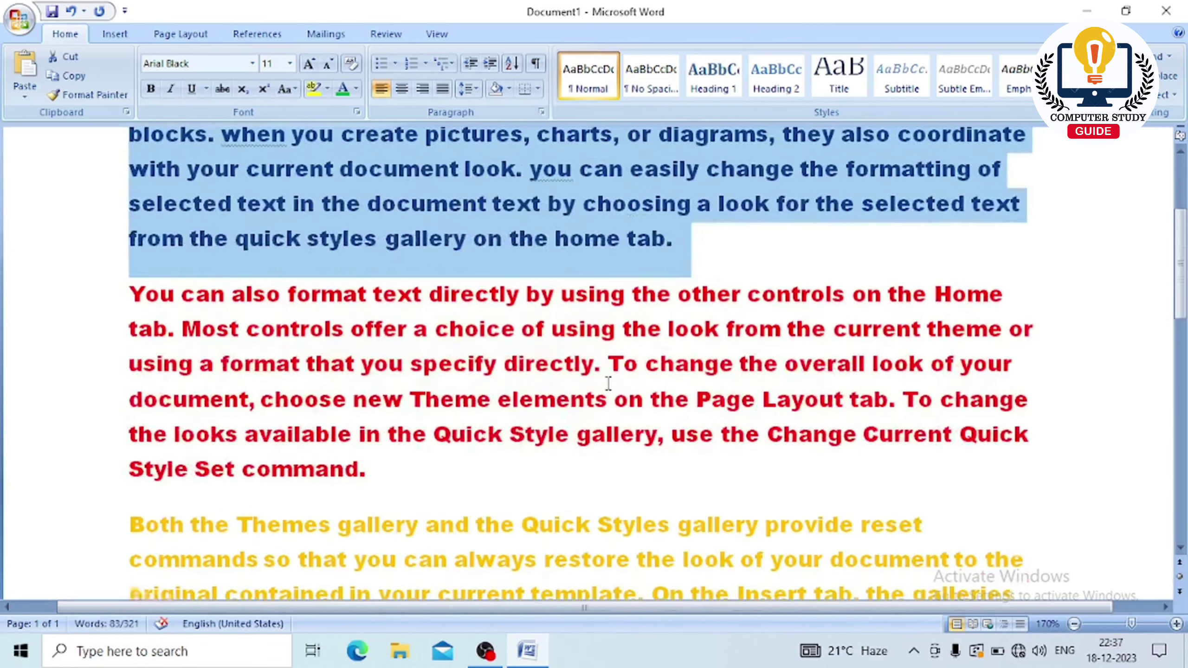
{"action": "left_click", "coordinate": [748, 450]}
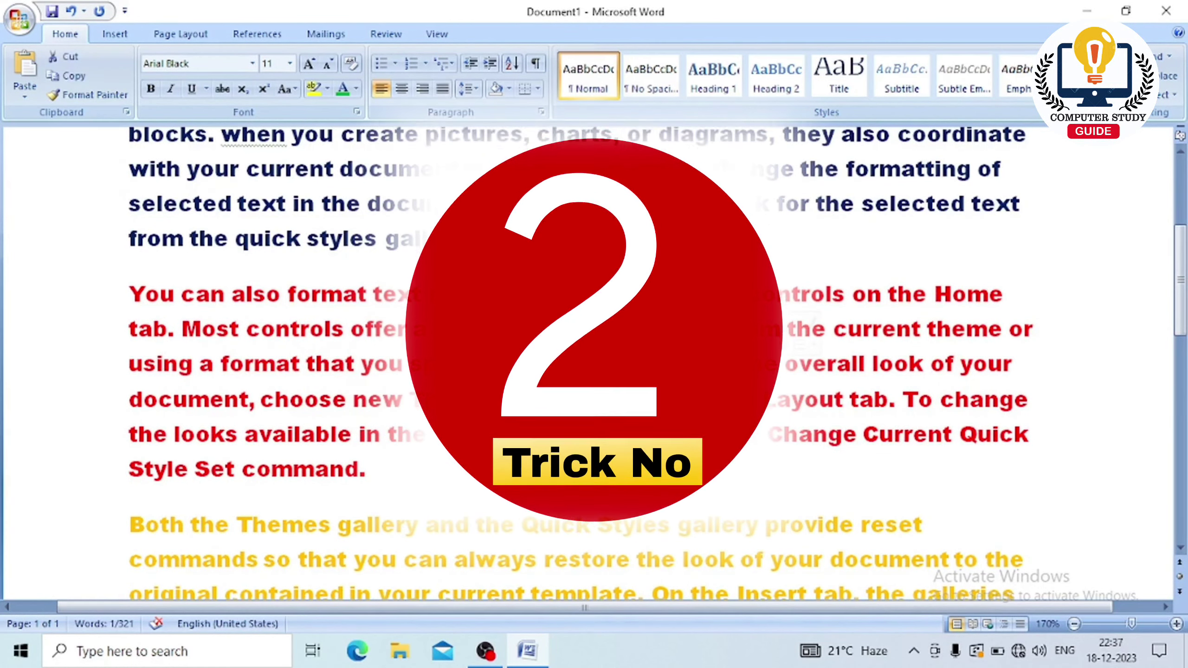
{"action": "triple_click", "coordinate": [342, 323]}
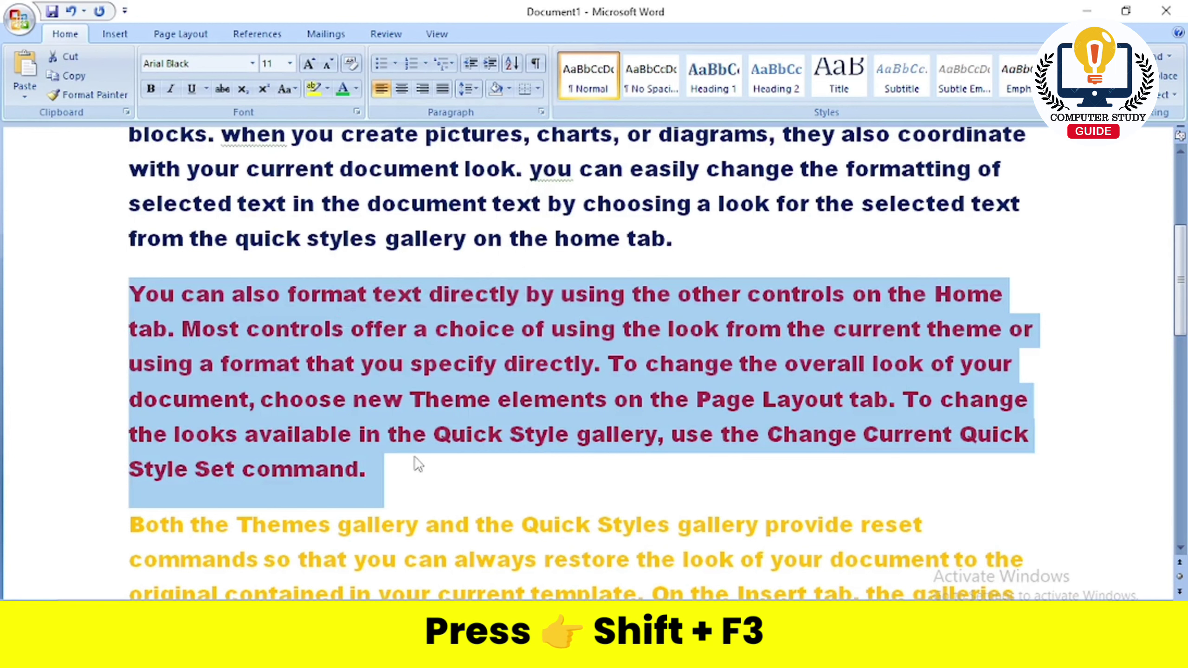
{"action": "key", "text": "shift+F3"}
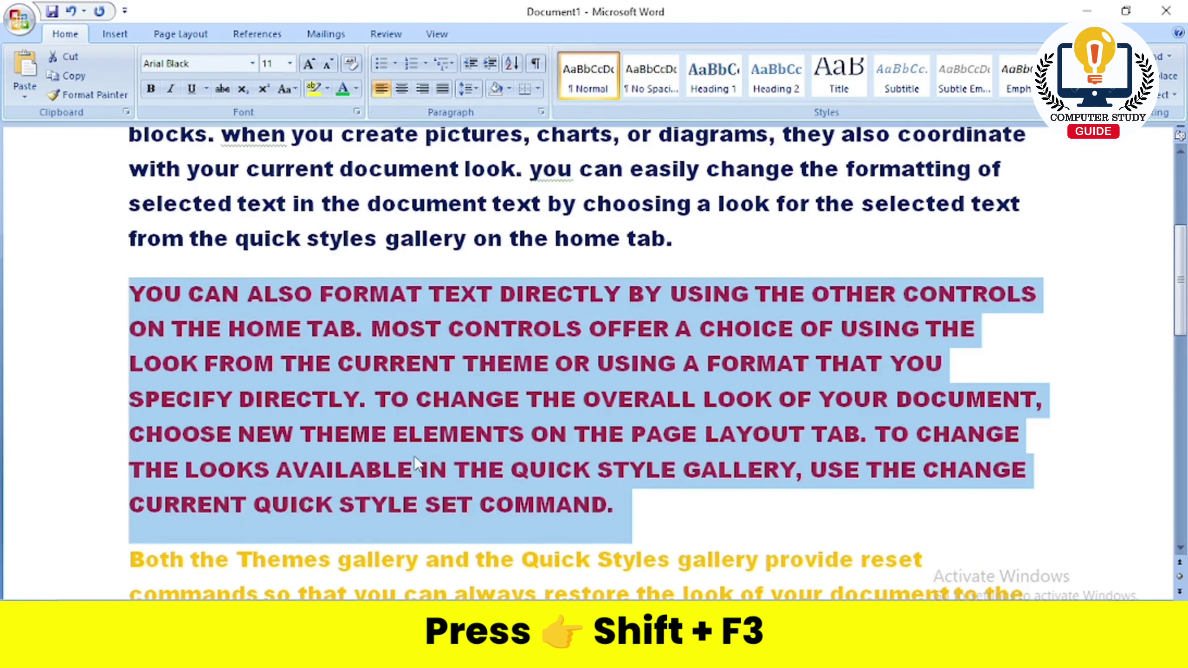
Reselect the red paragraph and cycle it to lowercase with Shift+F3.
{"action": "scroll", "coordinate": [444, 453], "scroll_direction": "down", "scroll_amount": 2}
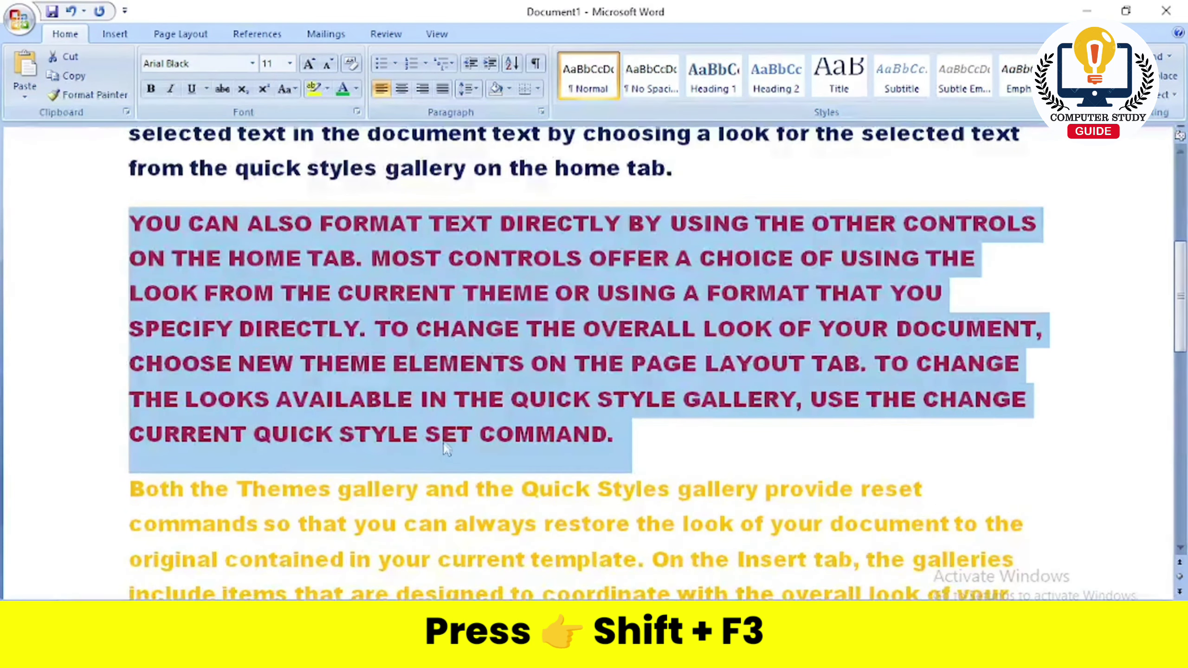
{"action": "left_click", "coordinate": [472, 393]}
{"action": "triple_click", "coordinate": [483, 372]}
{"action": "key", "text": "shift+F3"}
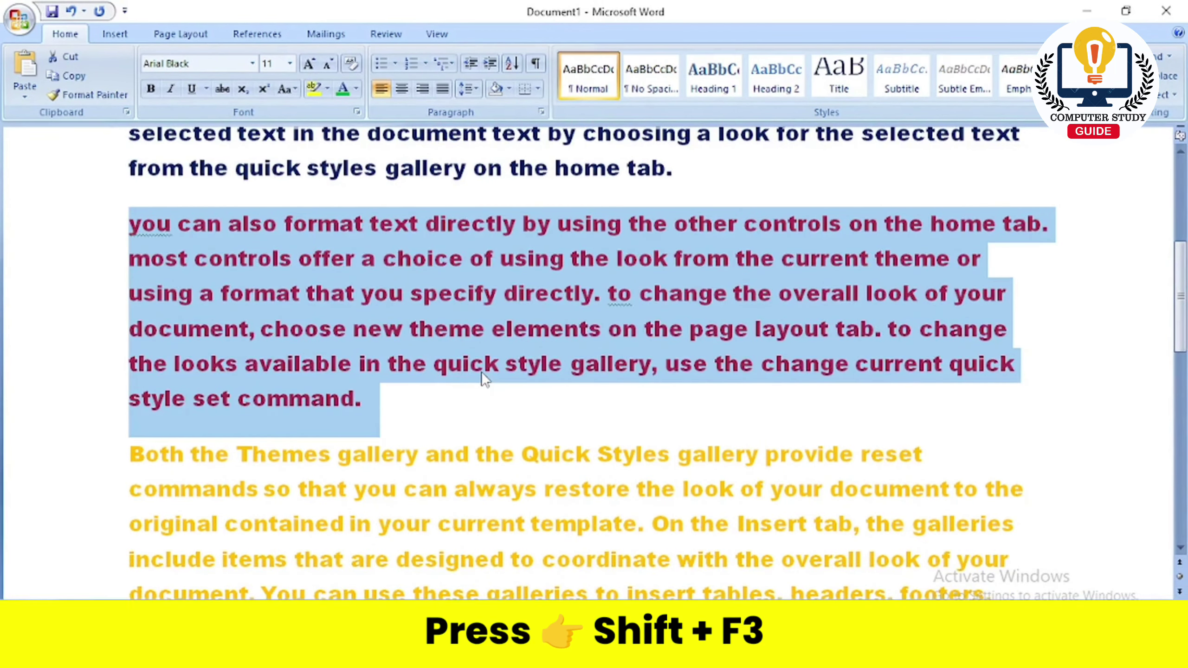
{"action": "scroll", "coordinate": [466, 373], "scroll_direction": "down", "scroll_amount": 2}
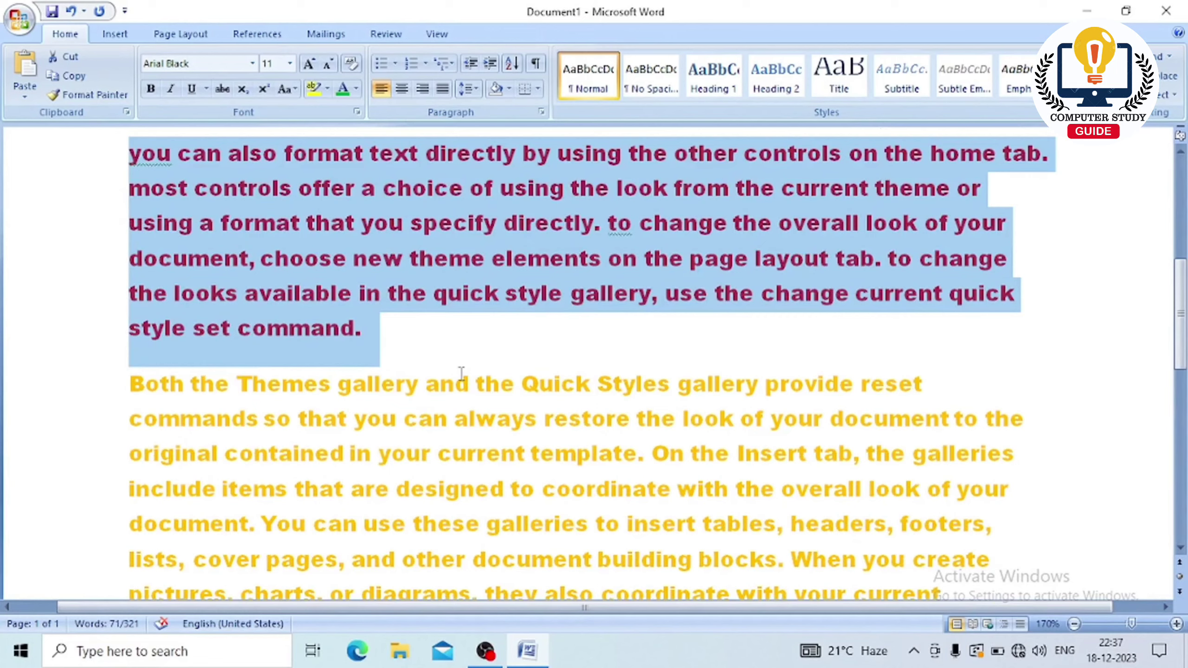
{"action": "scroll", "coordinate": [463, 372], "scroll_direction": "down", "scroll_amount": 1}
Convert the yellow paragraph to UPPERCASE using the Change Case menu.
{"action": "scroll", "coordinate": [443, 395], "scroll_direction": "down", "scroll_amount": 1}
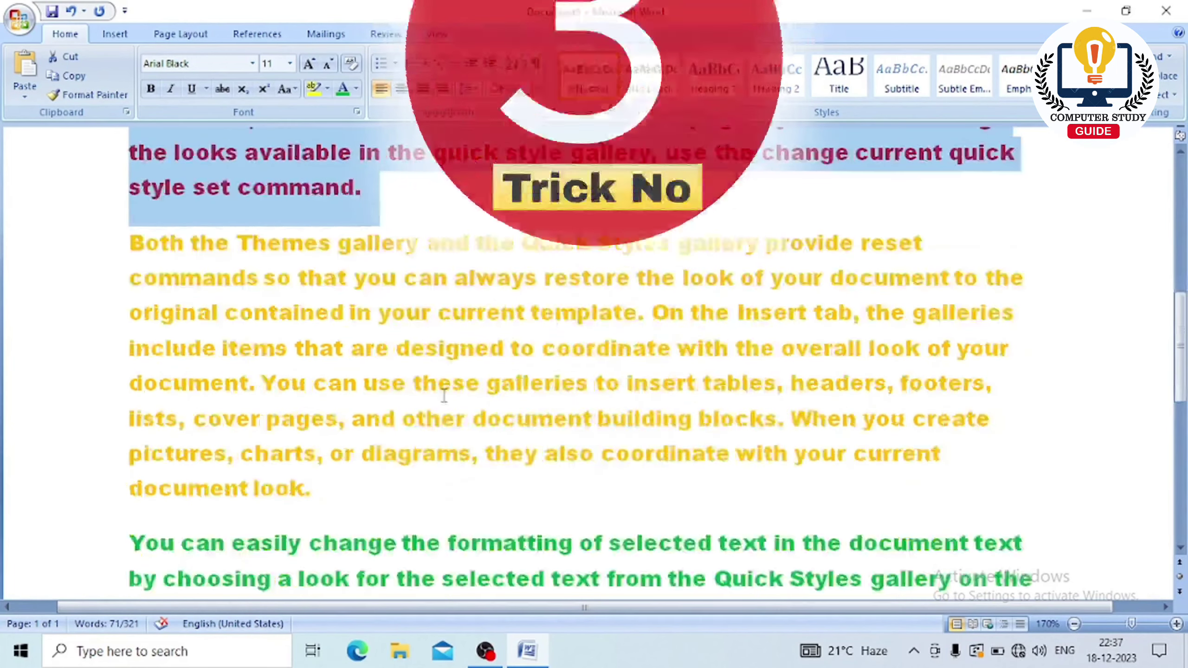
{"action": "left_click", "coordinate": [444, 395]}
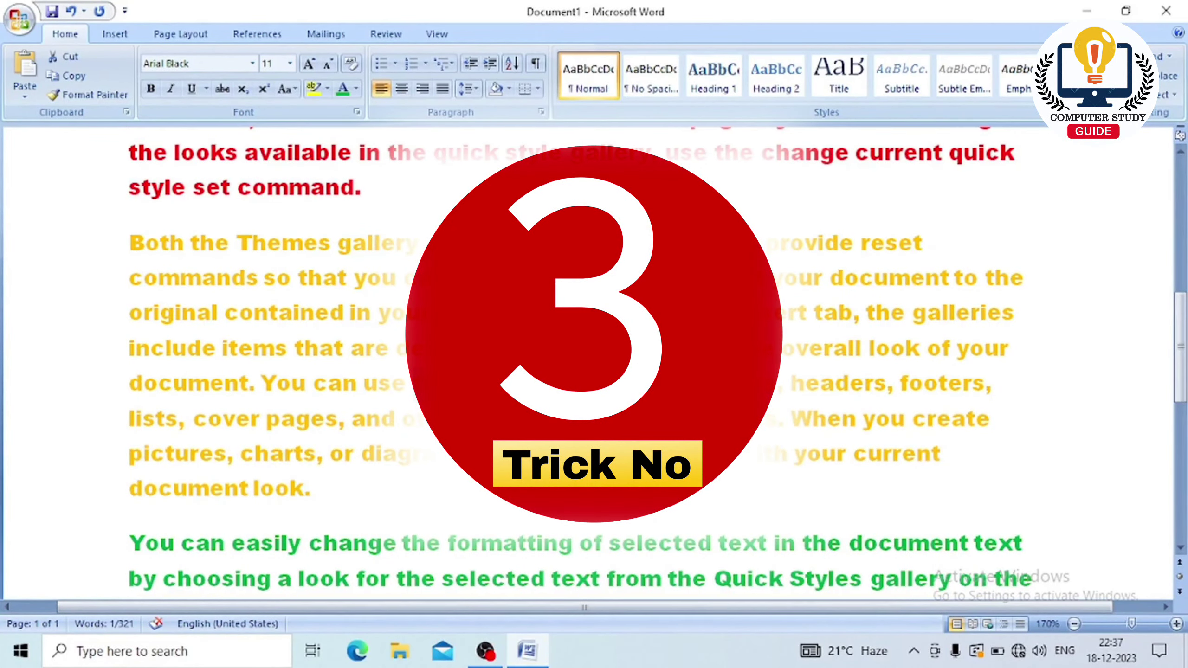
{"action": "triple_click", "coordinate": [418, 384]}
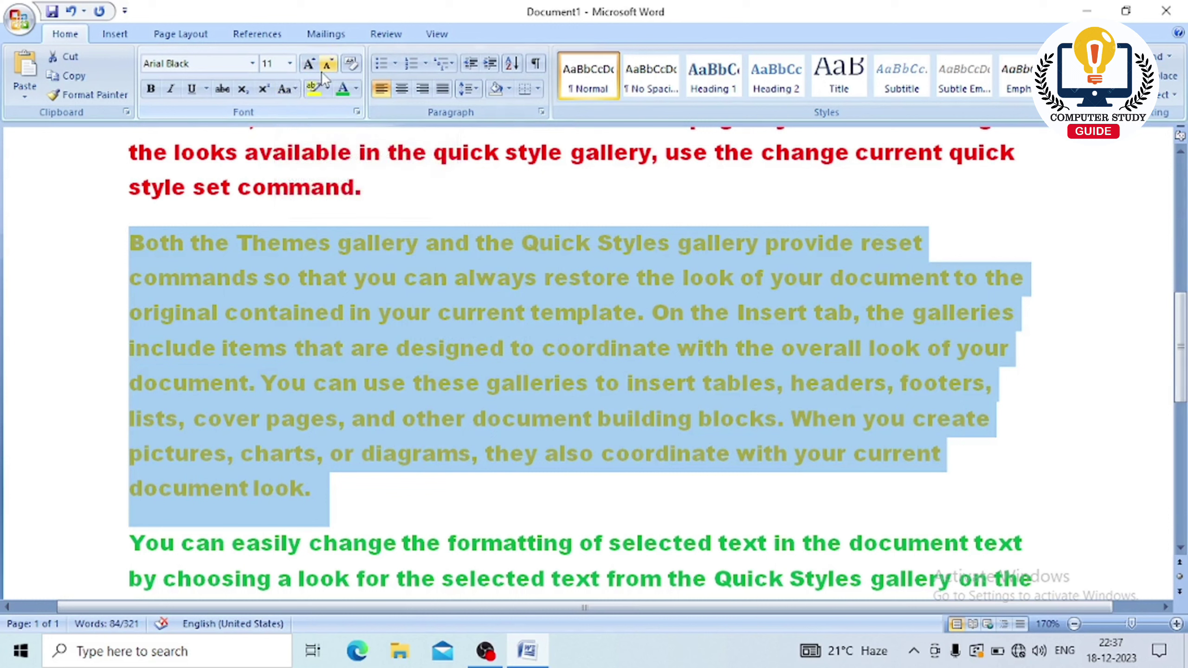
{"action": "left_click", "coordinate": [297, 90]}
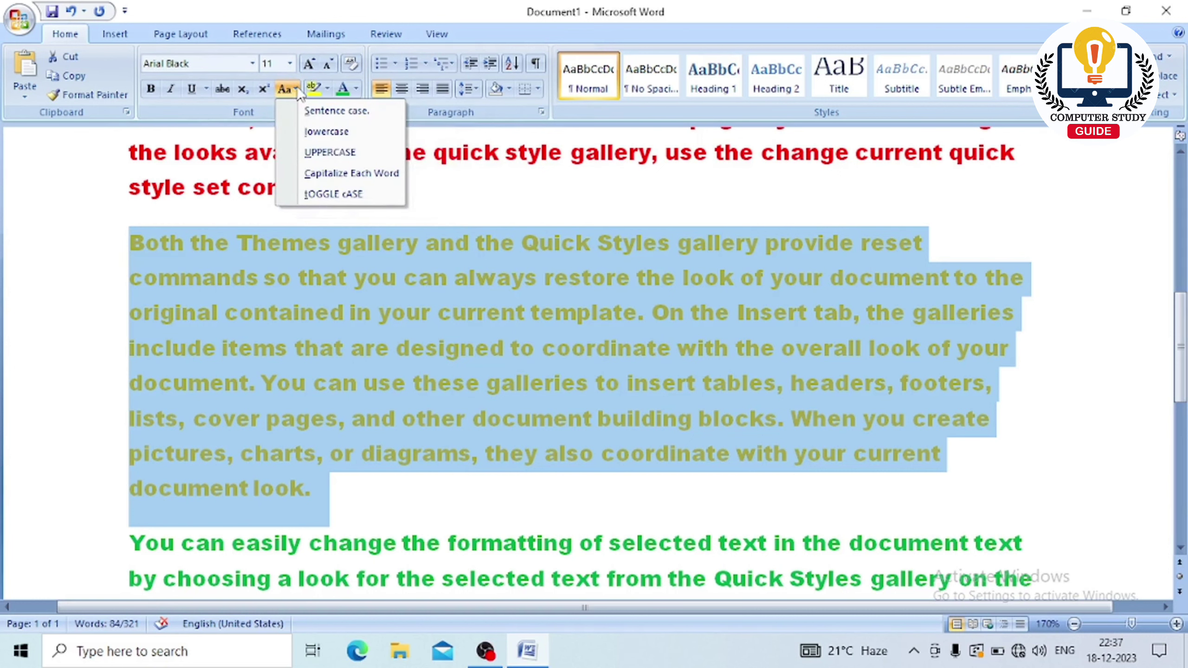
{"action": "left_click", "coordinate": [329, 150]}
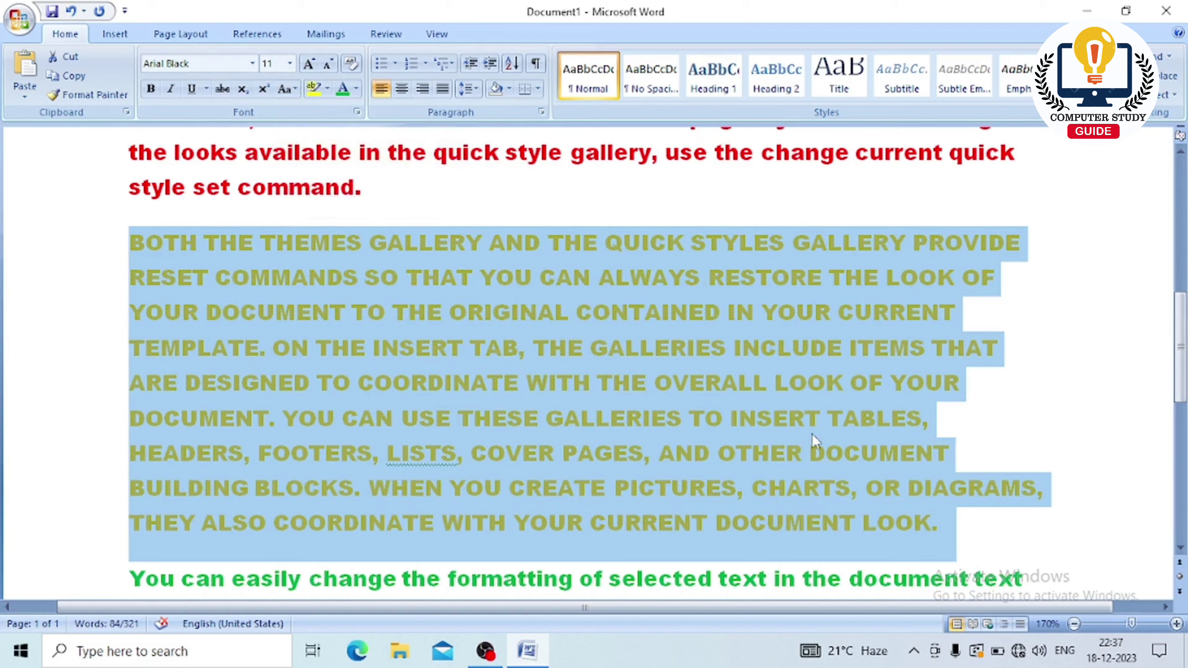
{"action": "scroll", "coordinate": [817, 433], "scroll_direction": "down", "scroll_amount": 1}
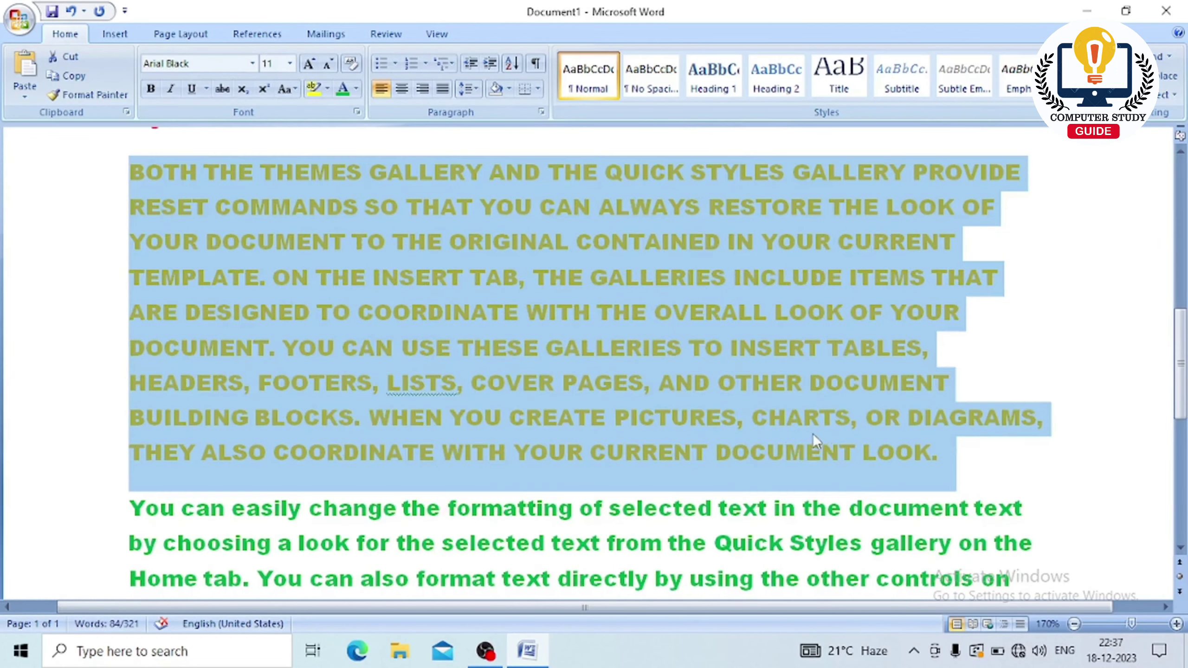
{"action": "scroll", "coordinate": [748, 431], "scroll_direction": "up", "scroll_amount": 1}
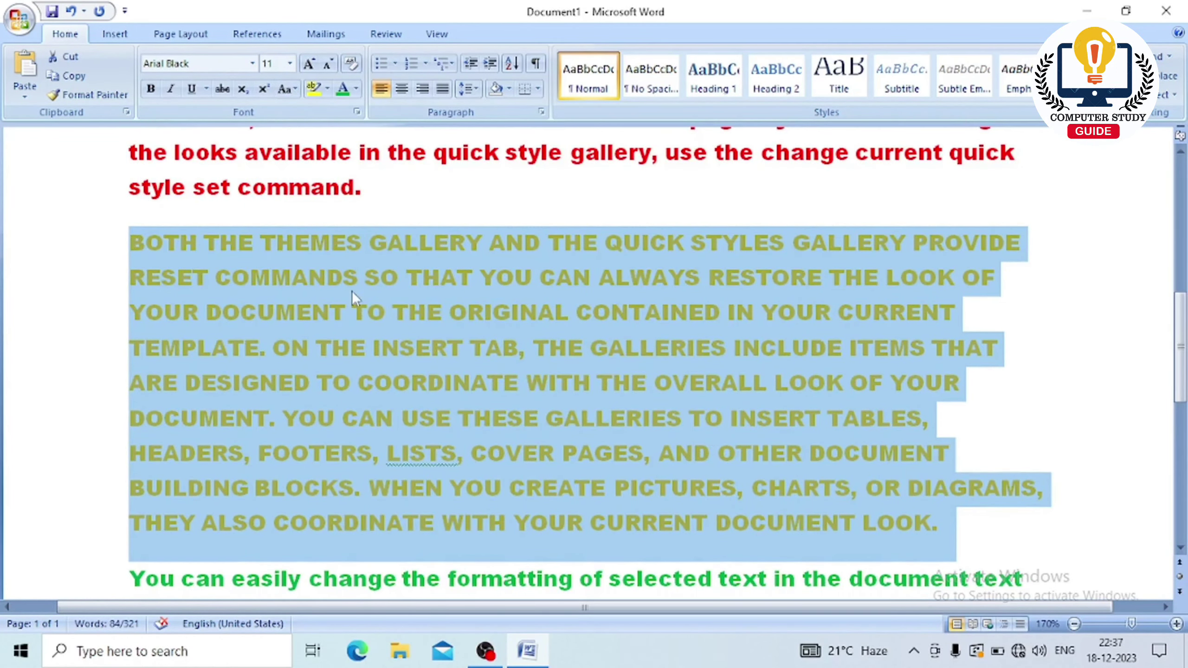
{"action": "left_click", "coordinate": [790, 383]}
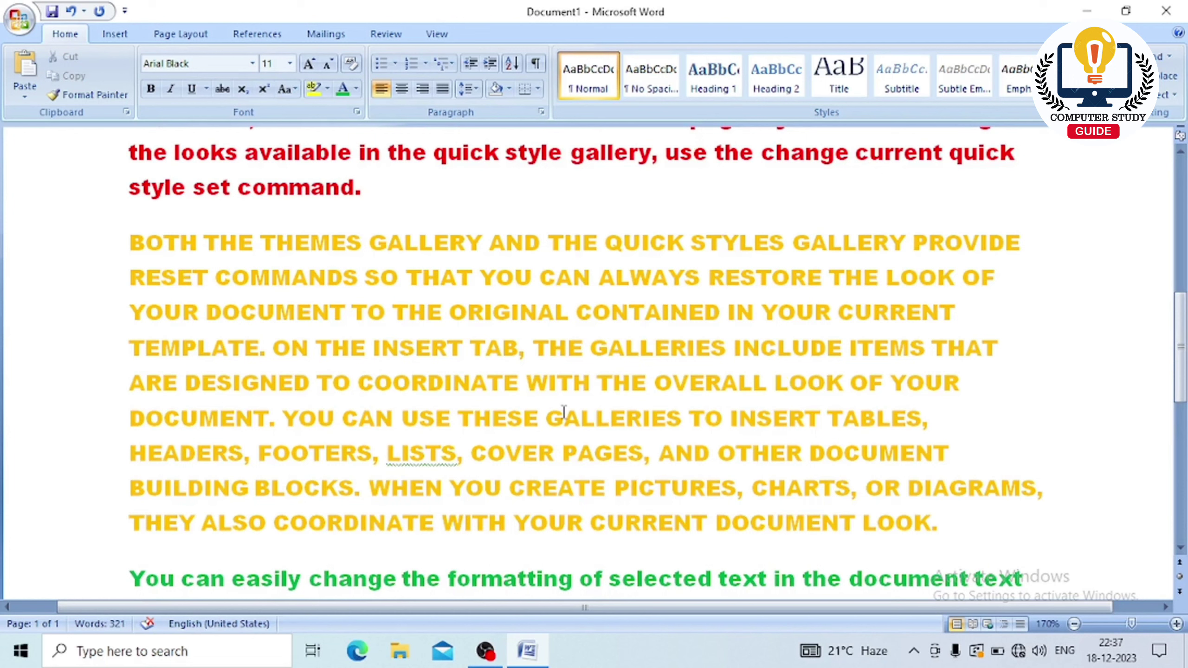
Reselect the yellow paragraph and change it to lowercase via Change Case.
{"action": "triple_click", "coordinate": [559, 388]}
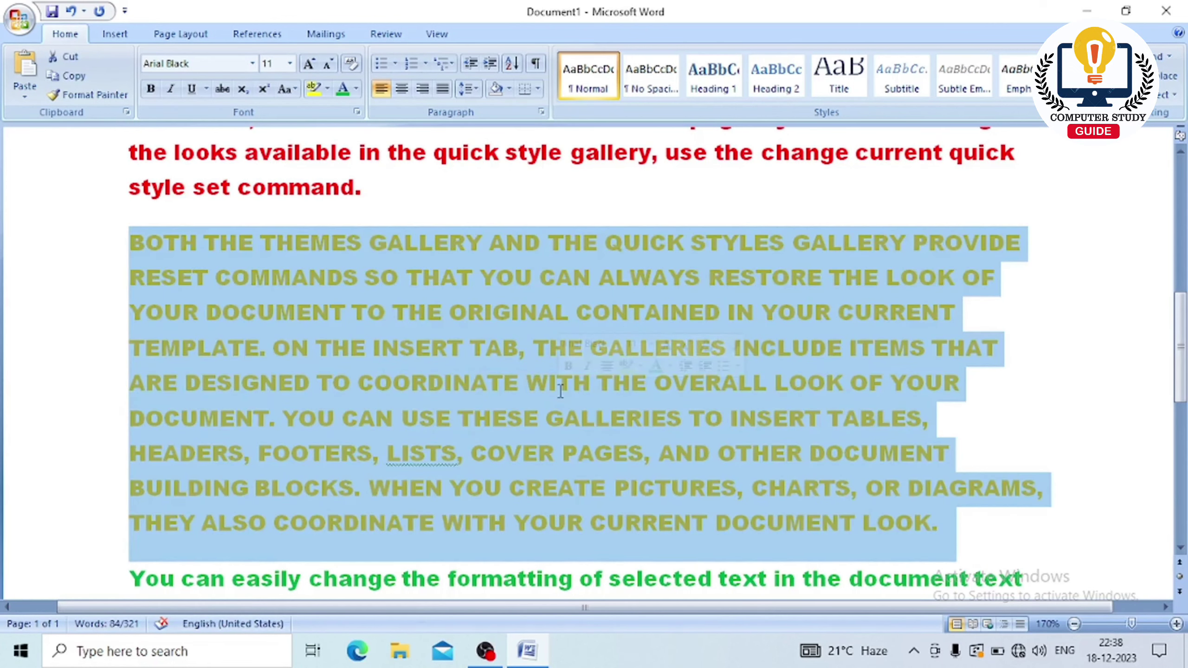
{"action": "left_click", "coordinate": [295, 88]}
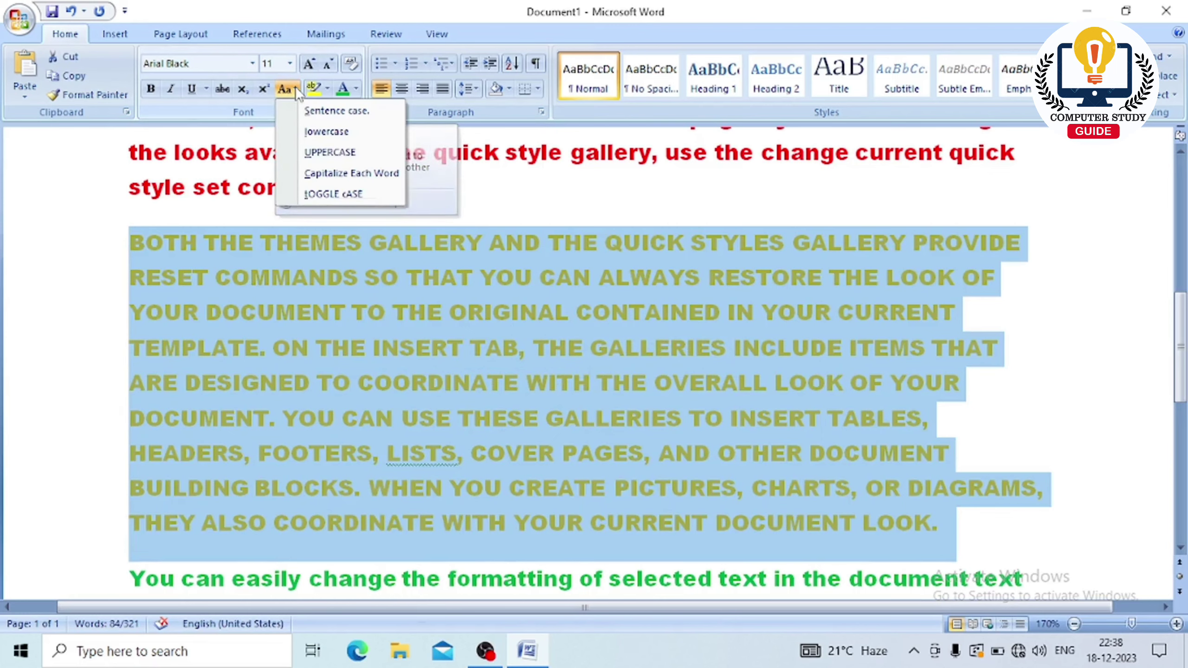
{"action": "left_click", "coordinate": [326, 132]}
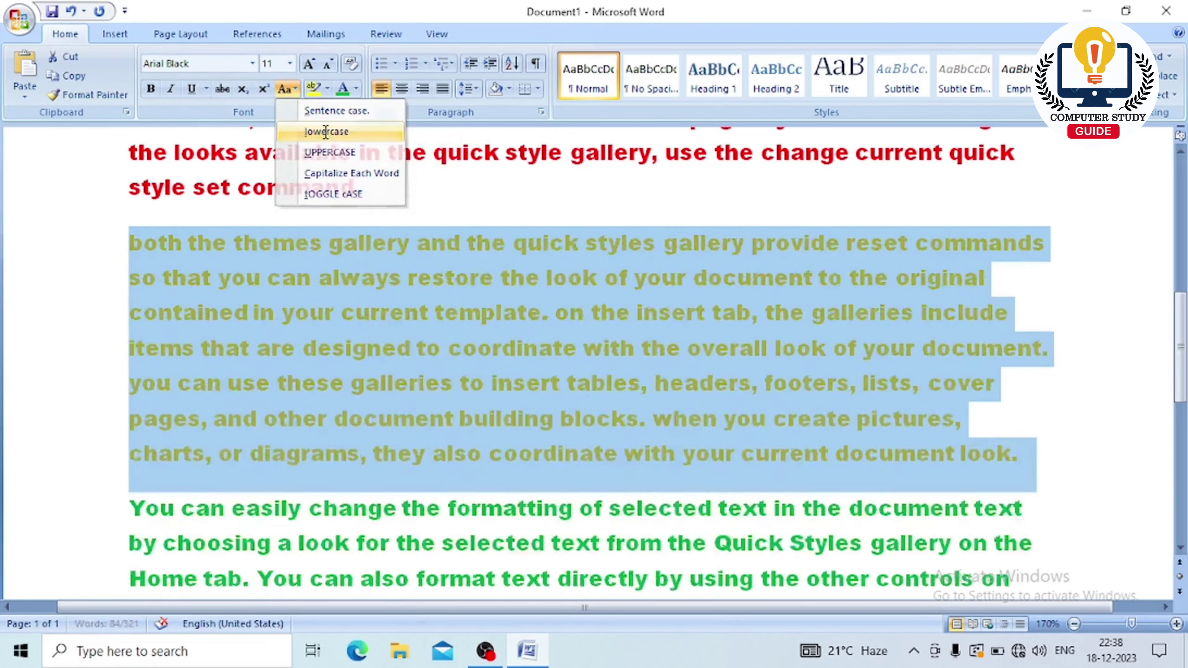
{"action": "scroll", "coordinate": [576, 430], "scroll_direction": "down", "scroll_amount": 1}
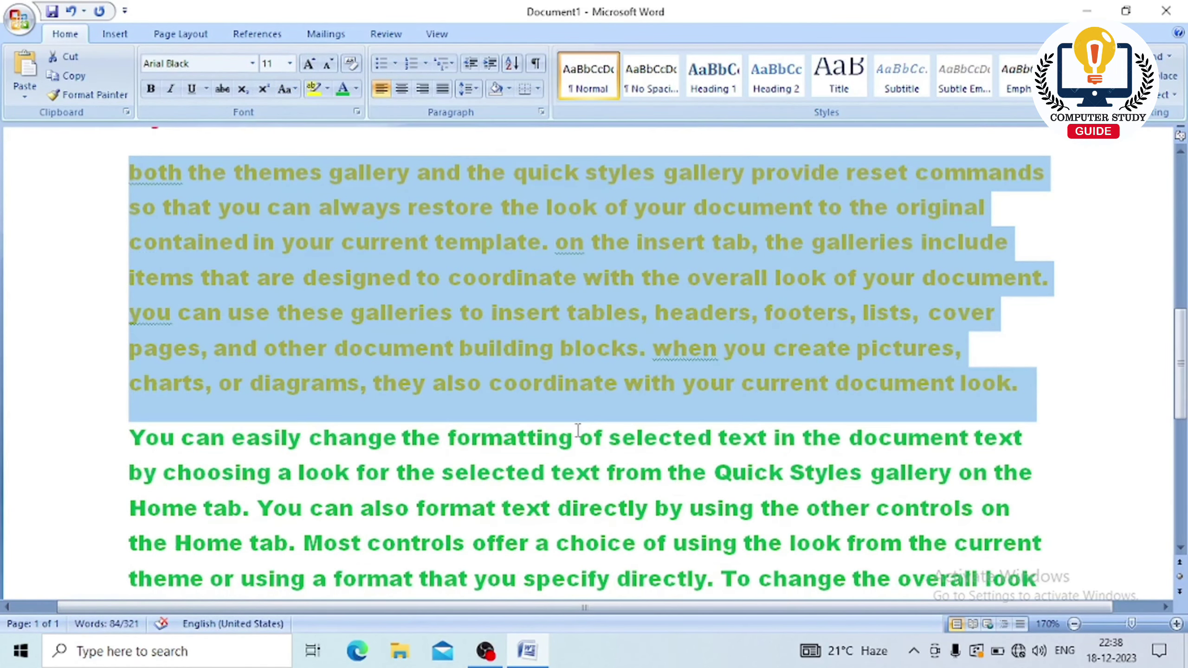
{"action": "scroll", "coordinate": [557, 399], "scroll_direction": "down", "scroll_amount": 1}
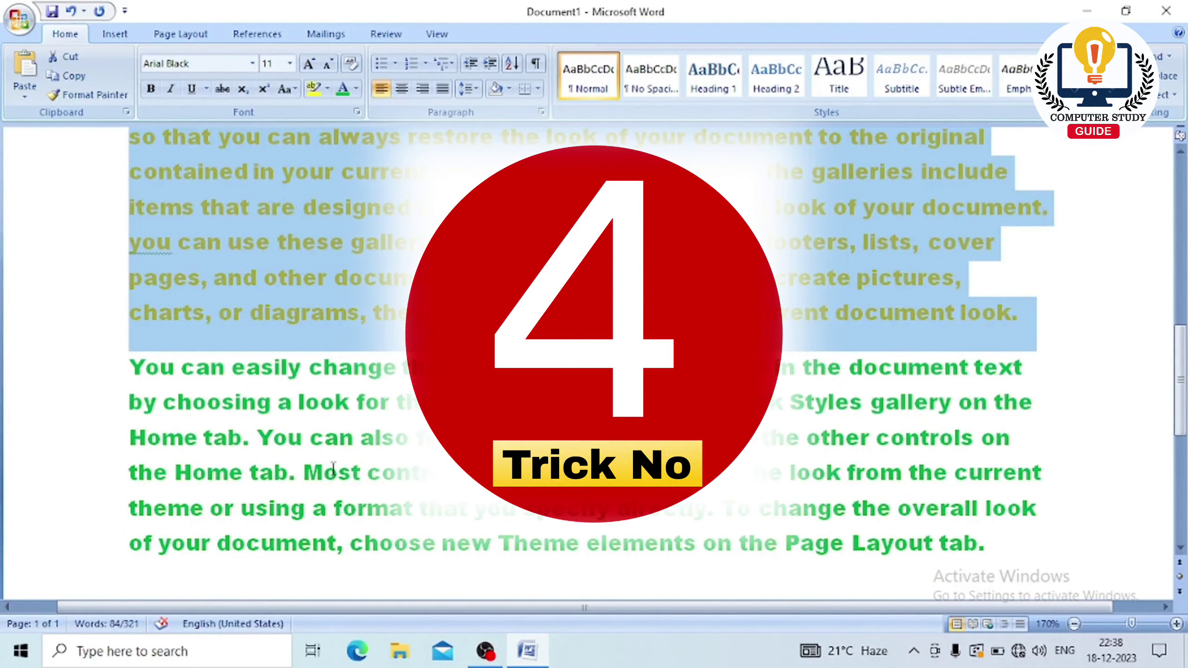
{"action": "scroll", "coordinate": [378, 463], "scroll_direction": "down", "scroll_amount": 1}
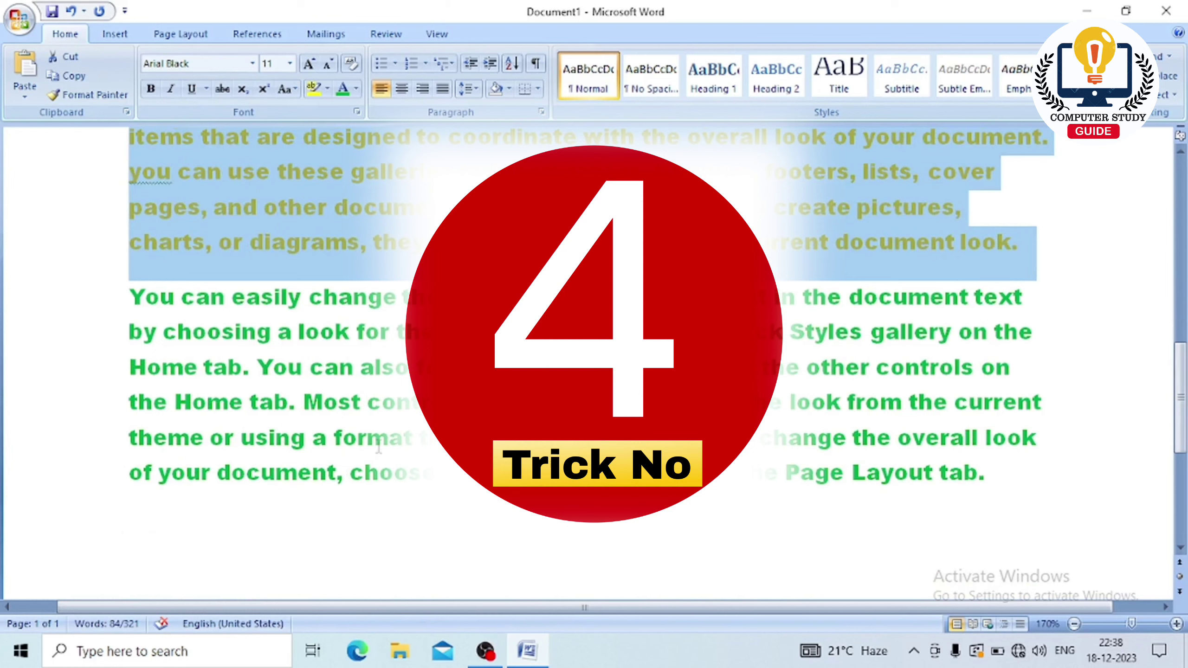
{"action": "left_click", "coordinate": [388, 412]}
{"action": "triple_click", "coordinate": [387, 411]}
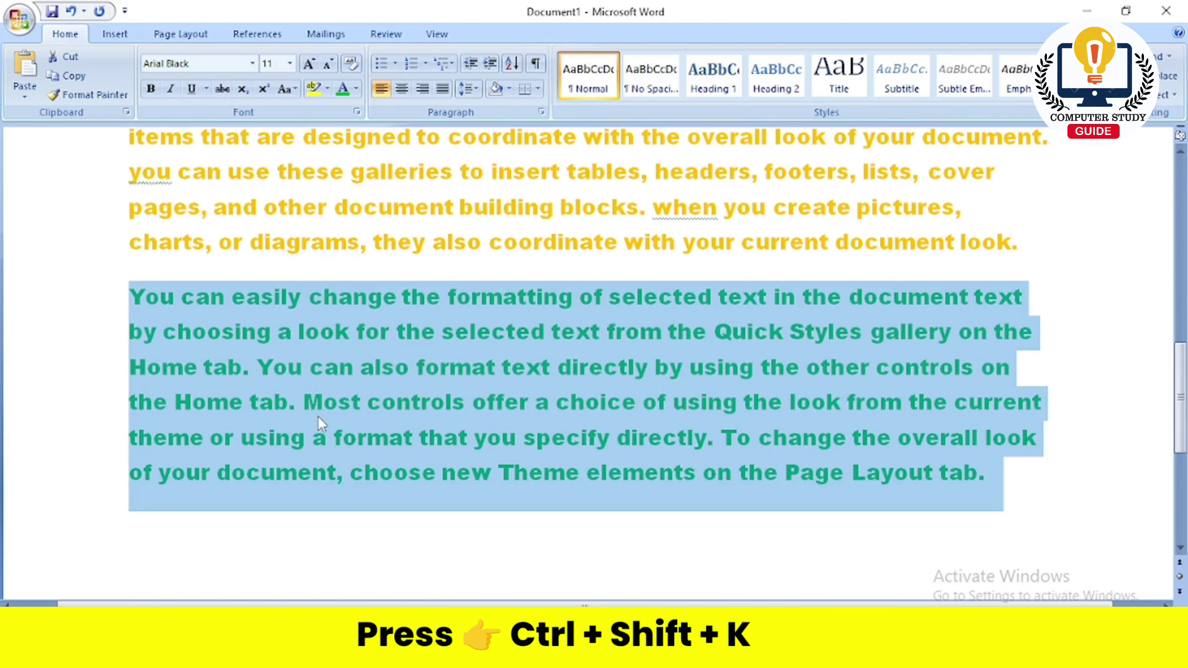
{"action": "key", "text": "ctrl+shift+k"}
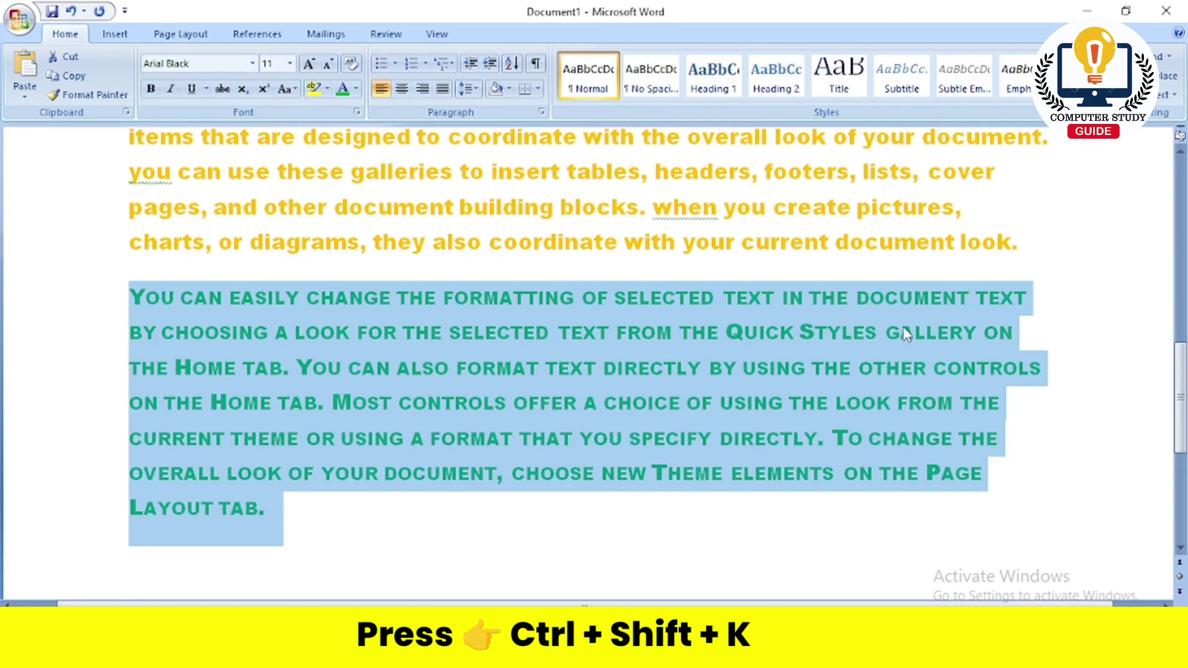
{"action": "left_click", "coordinate": [618, 403]}
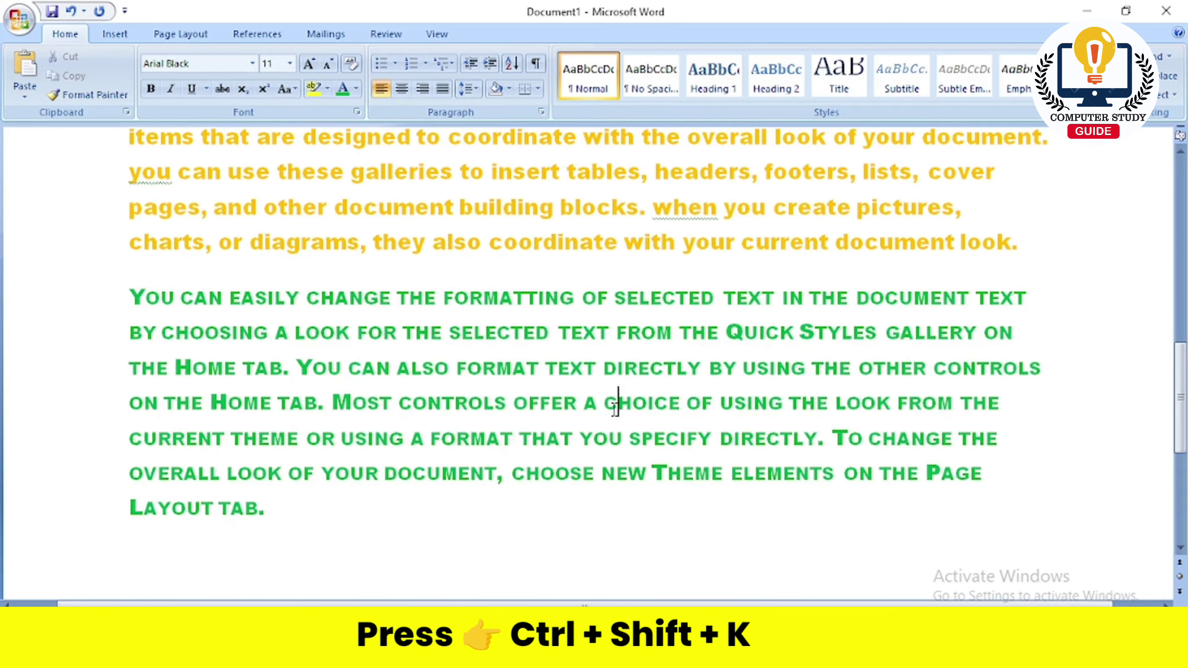
{"action": "double_click", "coordinate": [560, 369]}
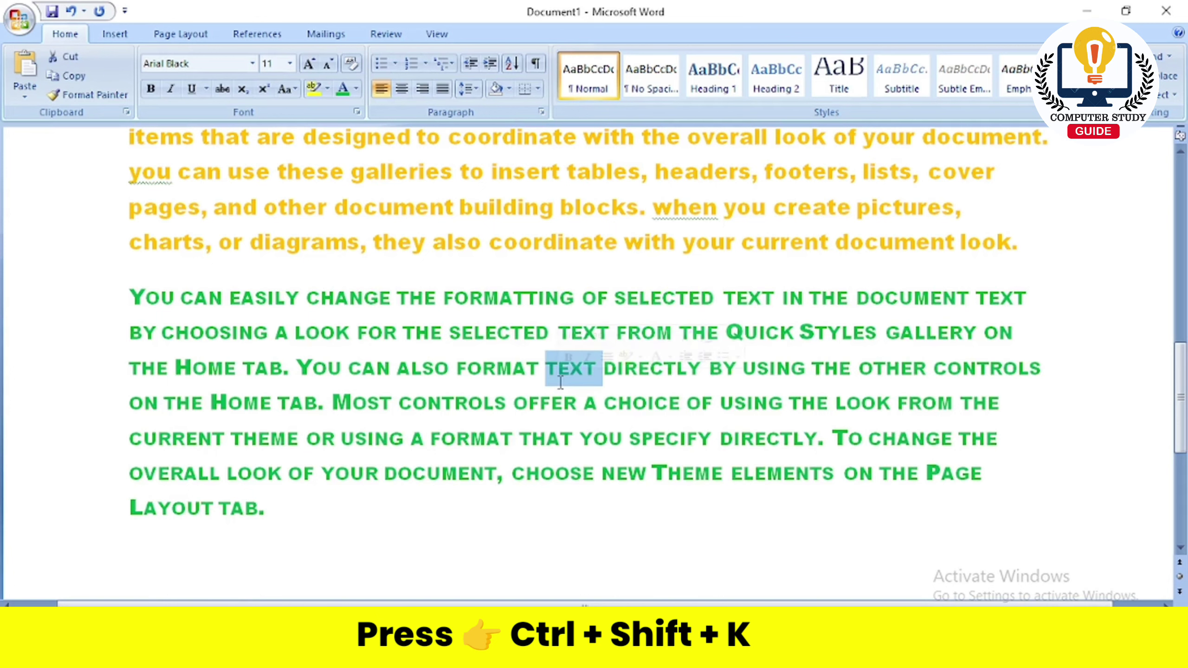
{"action": "triple_click", "coordinate": [560, 383]}
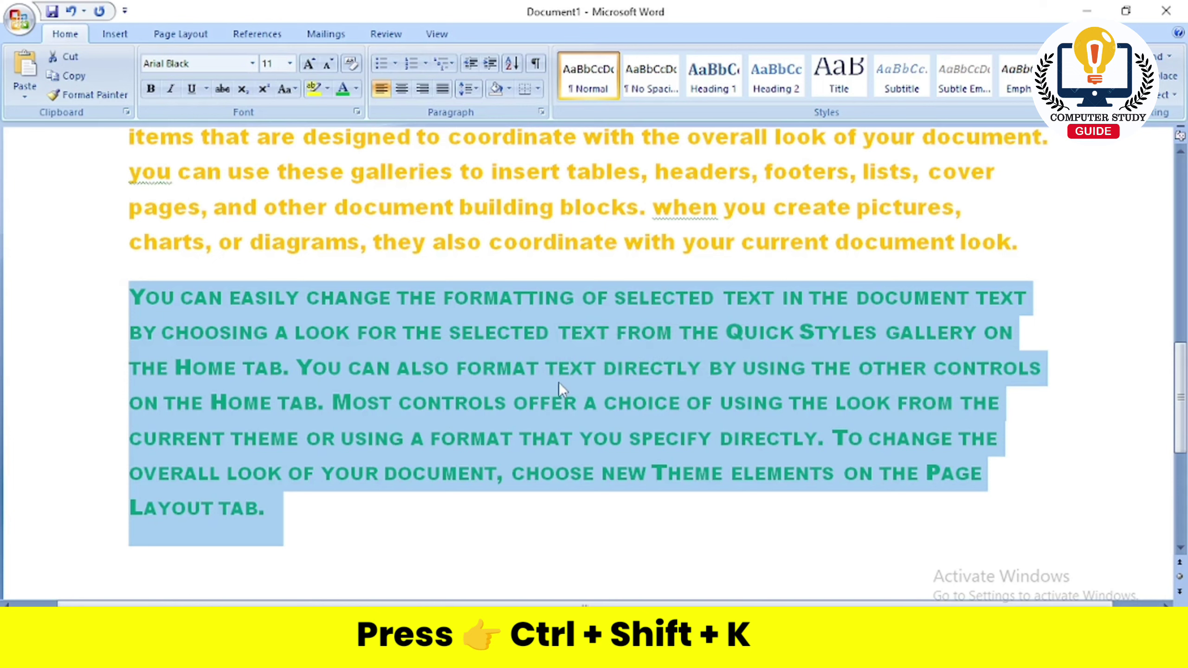
{"action": "key", "text": "ctrl+shift+k"}
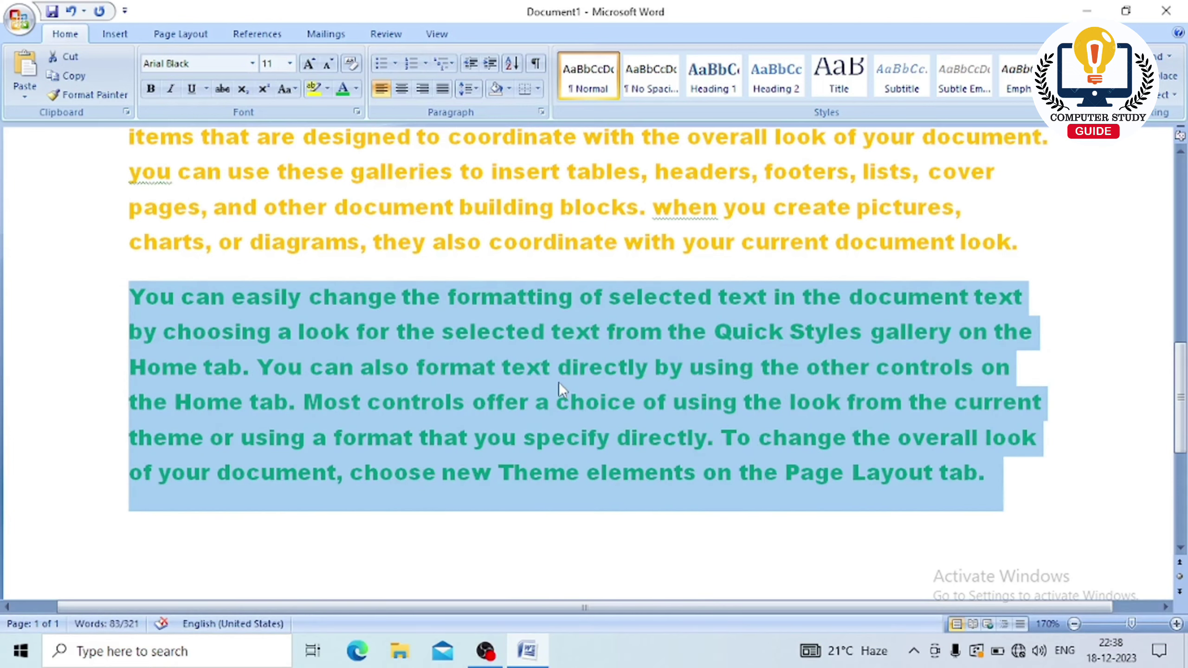
{"action": "left_click", "coordinate": [581, 440]}
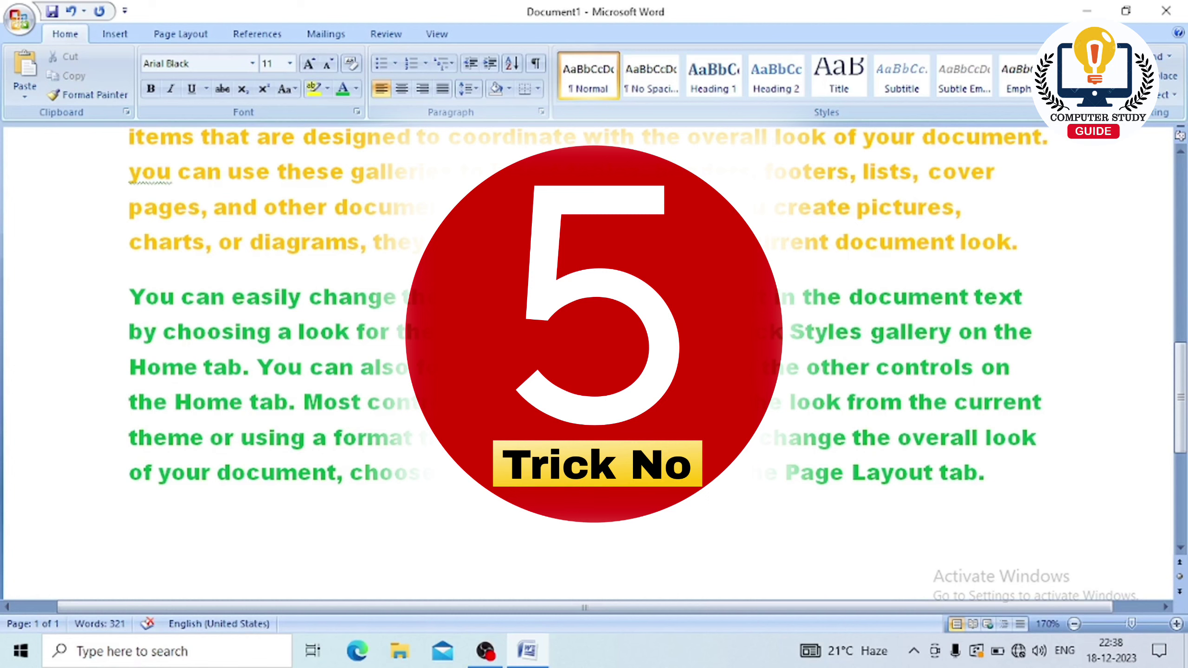
{"action": "triple_click", "coordinate": [503, 374]}
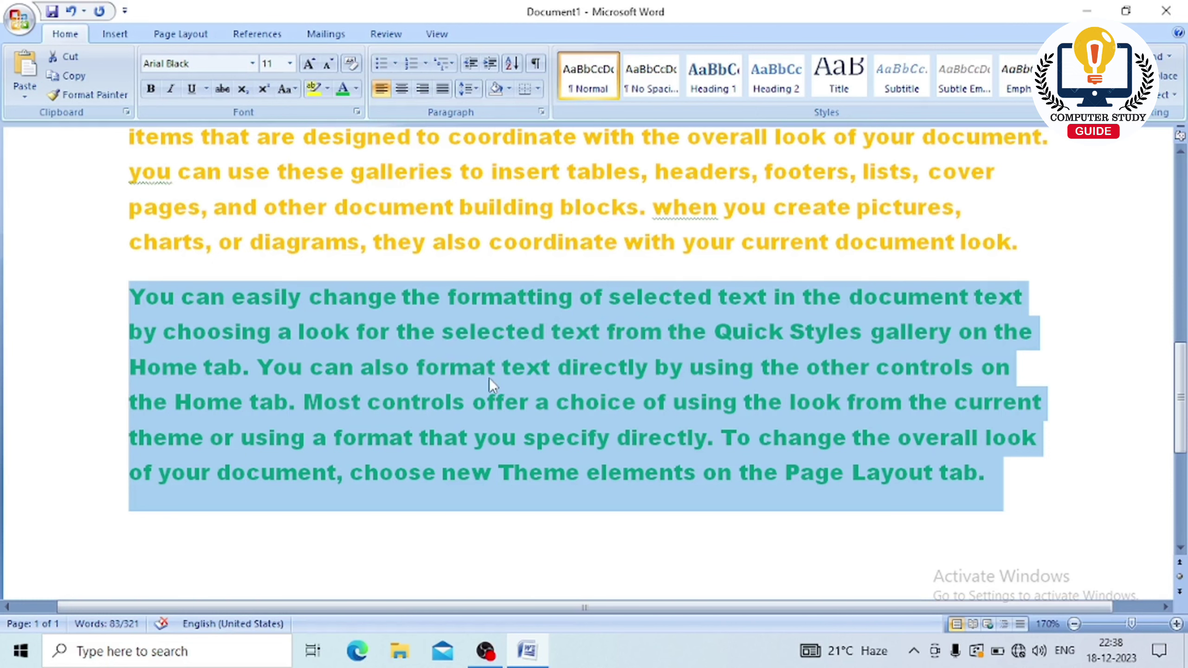
{"action": "left_click", "coordinate": [559, 376]}
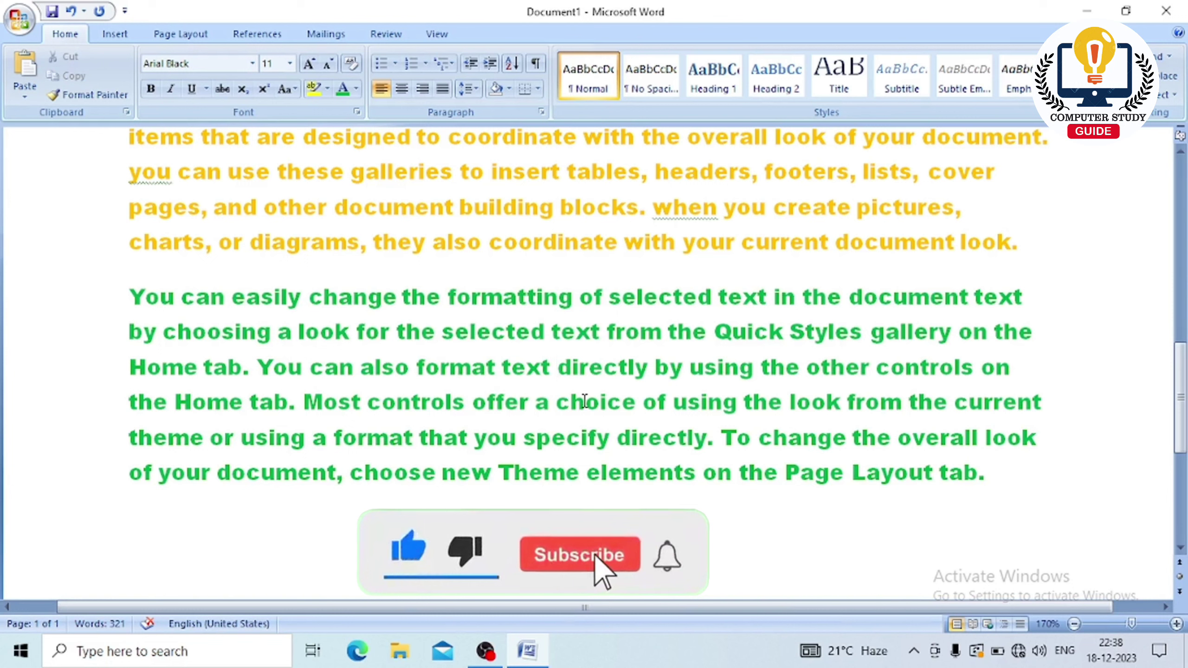